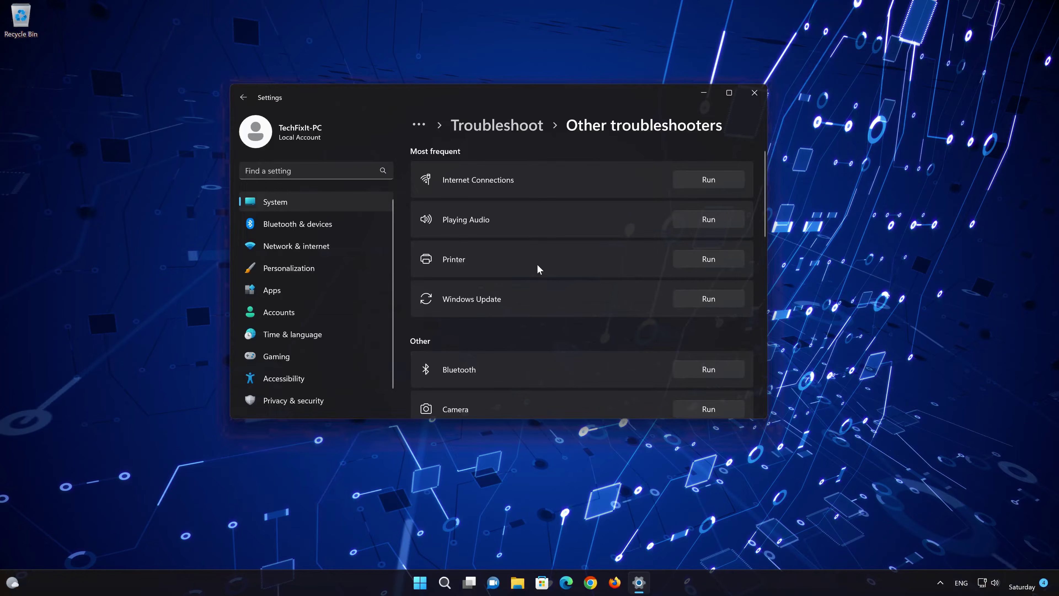
Step: Run the Bluetooth troubleshooter and apply its fix to reinstall the Generic Bluetooth Adapter
scroll(537, 264, "down", 2)
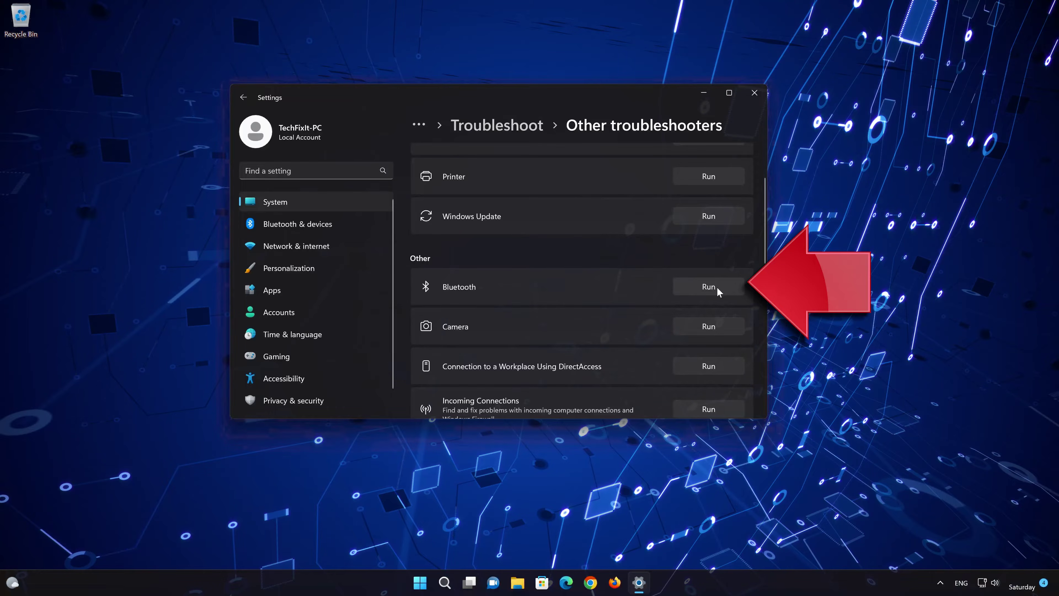
left_click(708, 287)
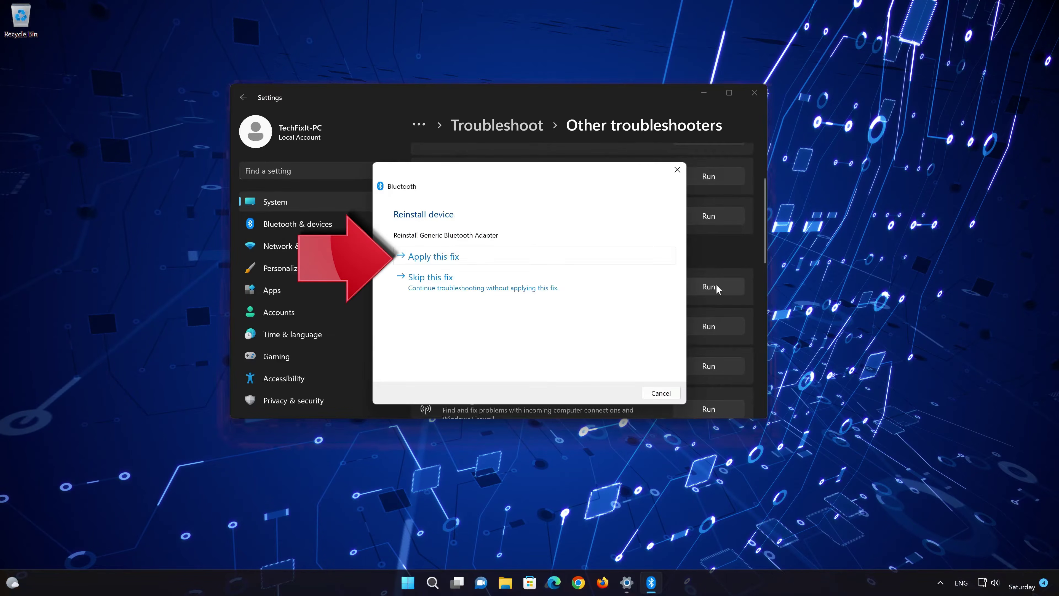
left_click(466, 257)
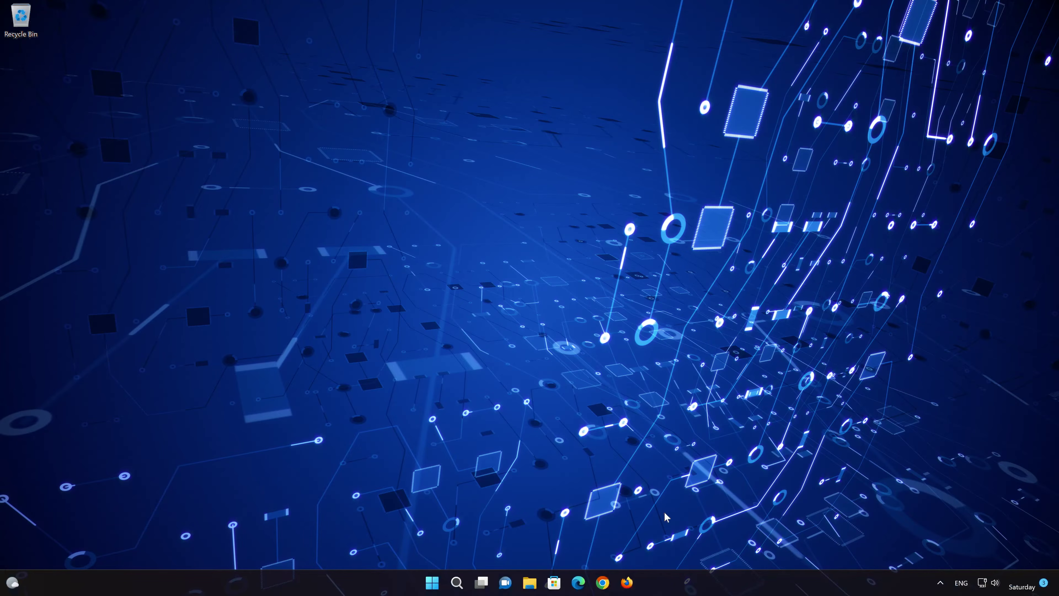
Step: Search for Device Manager, open it, and move its window towards the middle of the desktop
left_click(434, 584)
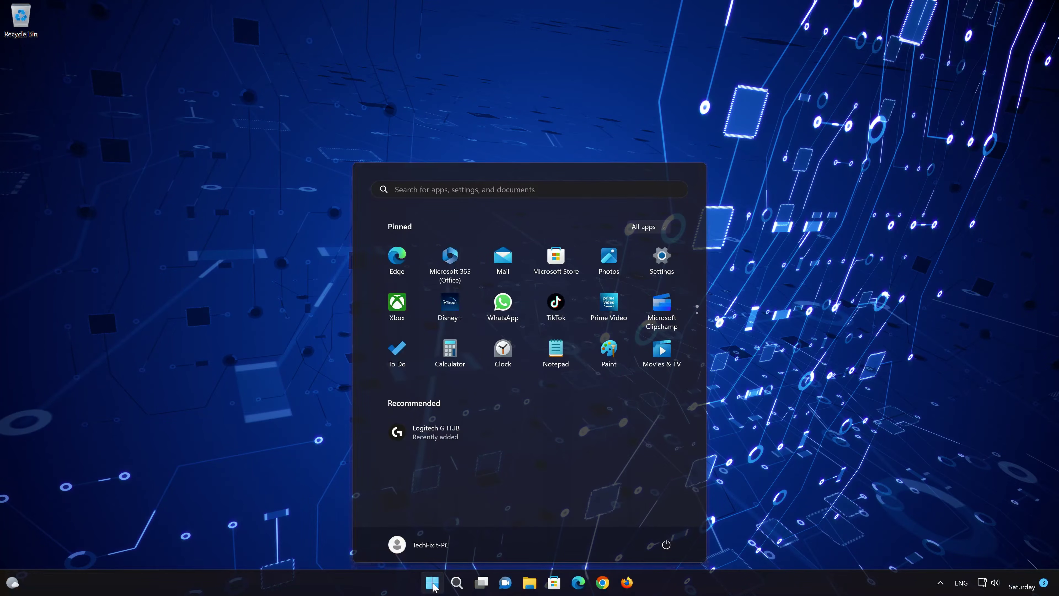
type("device")
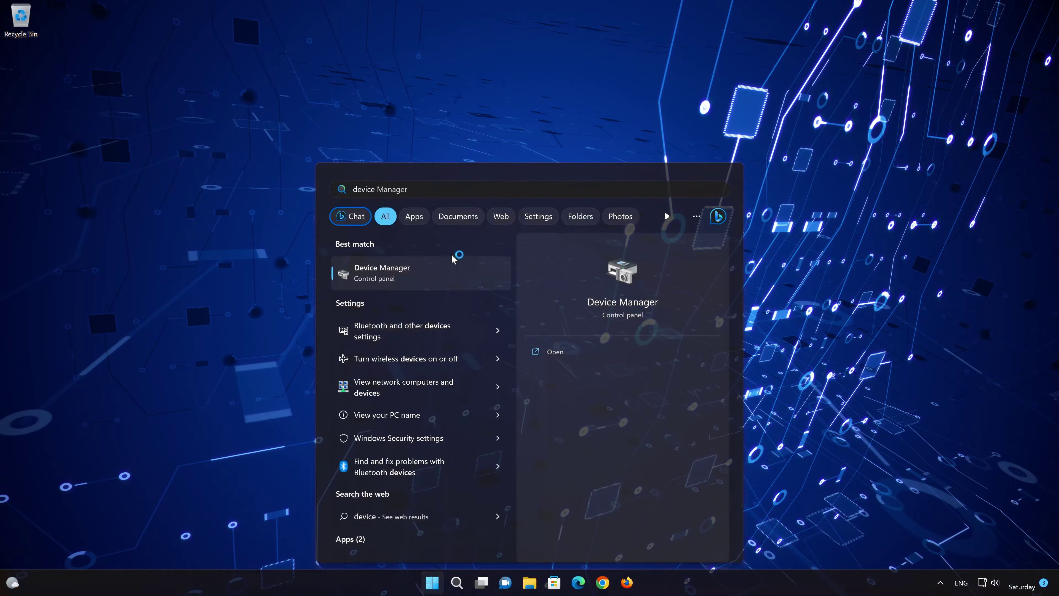
type(" manager")
left_click(431, 277)
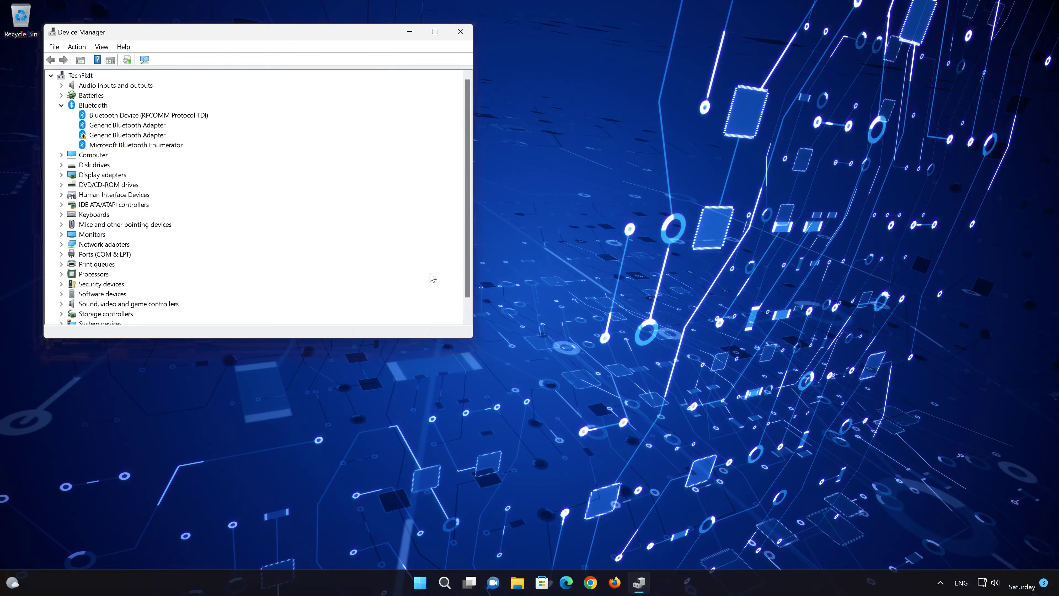
left_click_drag(264, 38, 545, 121)
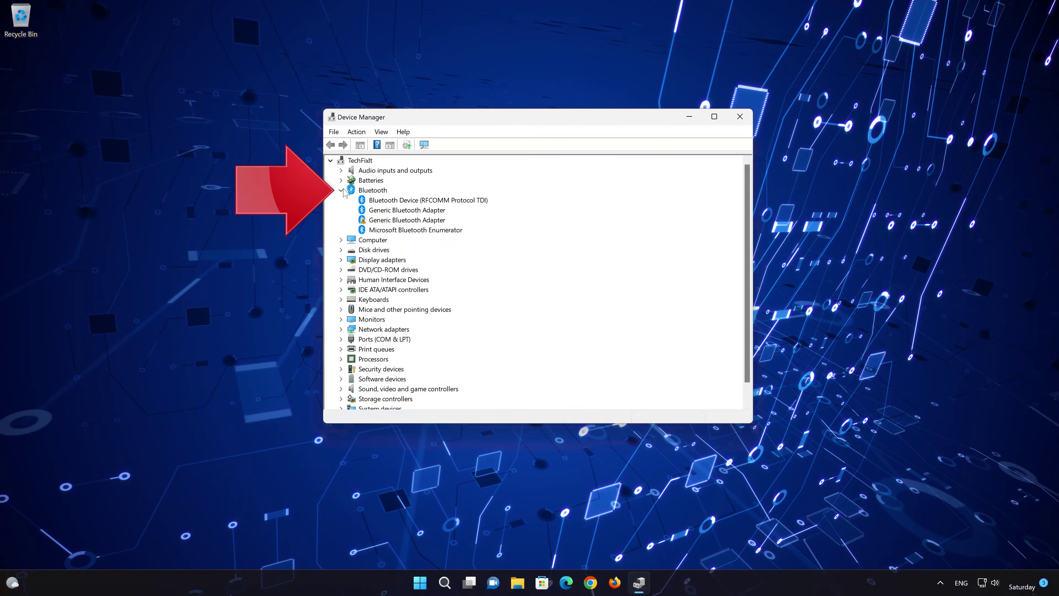
Step: Open the driver properties of the Generic Bluetooth Adapter marked with a warning sign in the Bluetooth category
left_click(386, 191)
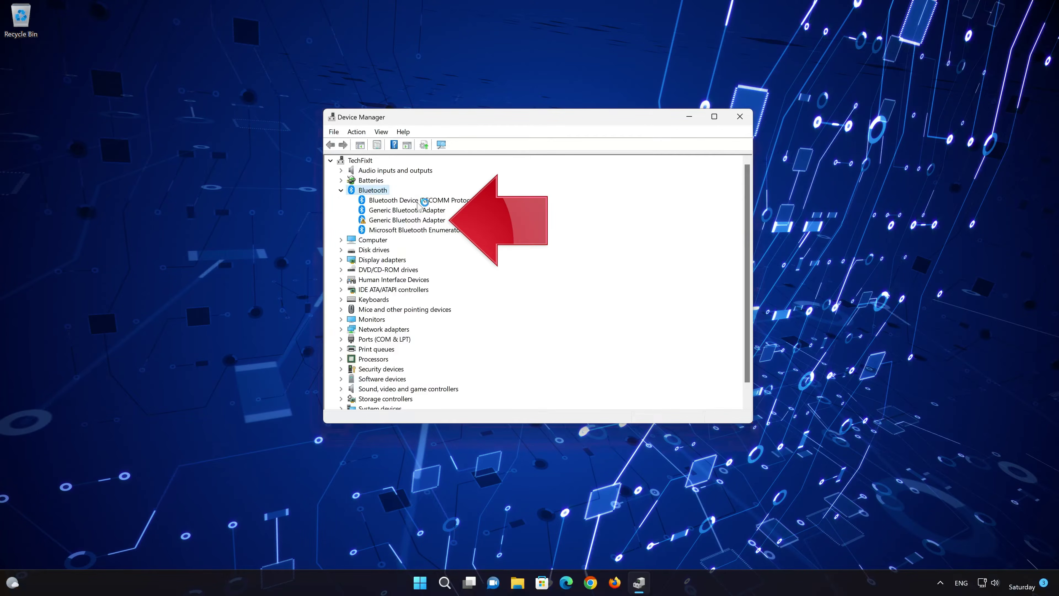
left_click(387, 220)
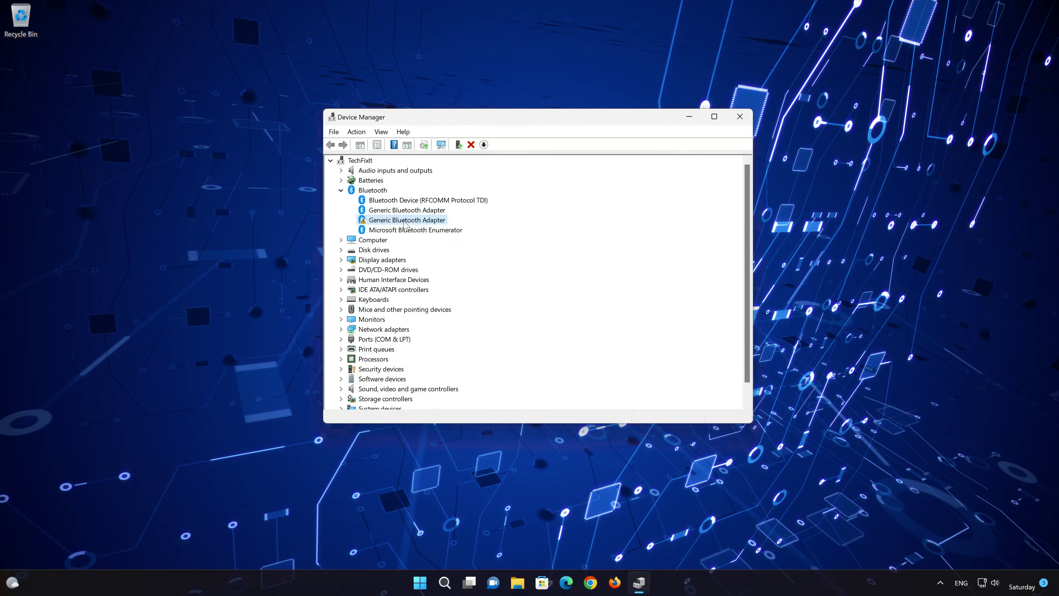
right_click(405, 225)
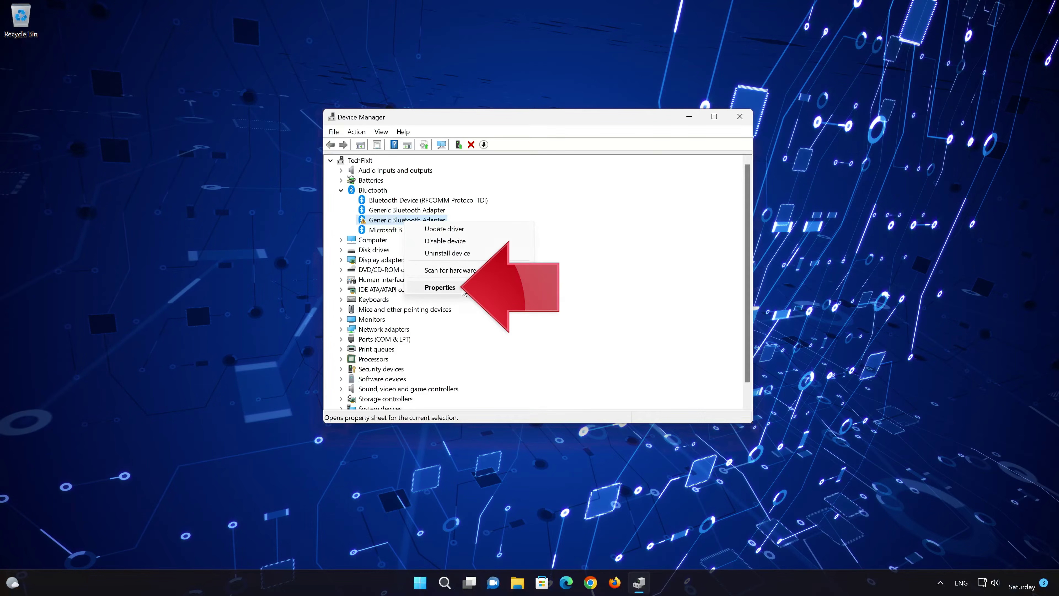
left_click(461, 289)
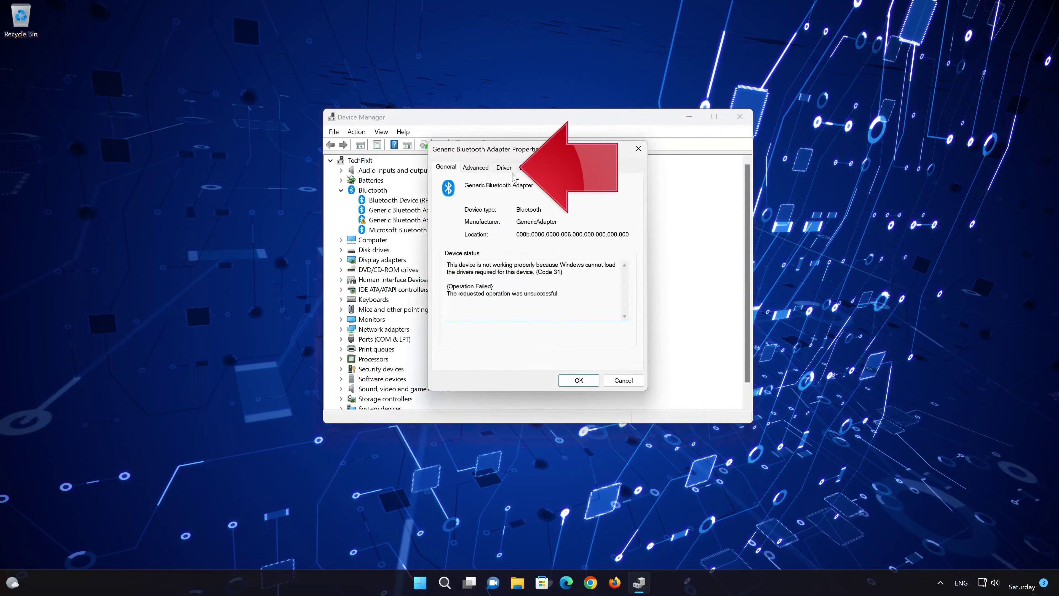
left_click(500, 172)
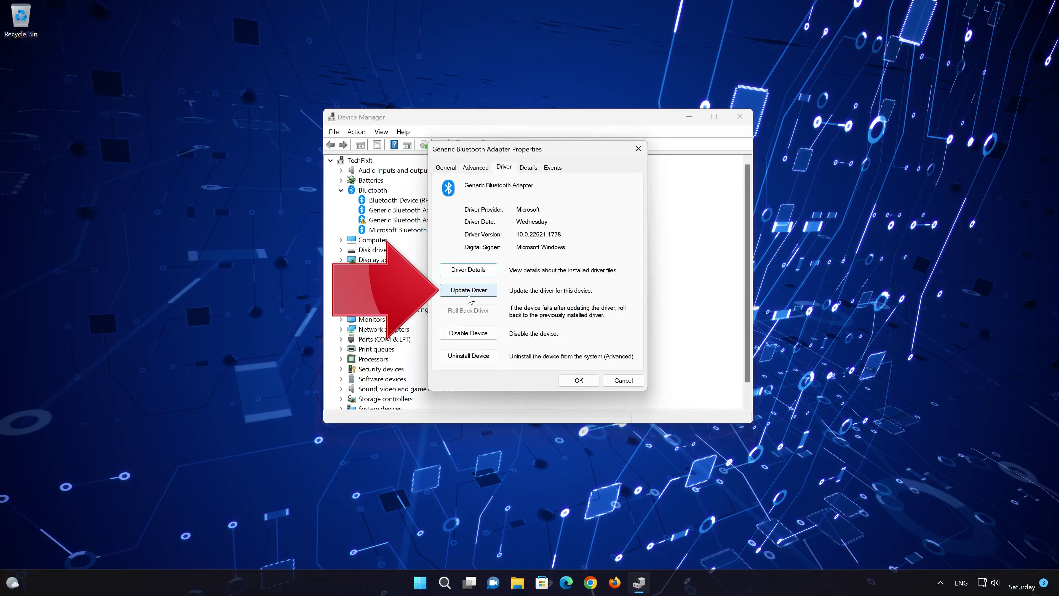
Step: Update the adapter's driver manually with the Generic Bluetooth Adapter model from the drivers available on the computer, and close the properties
left_click(473, 294)
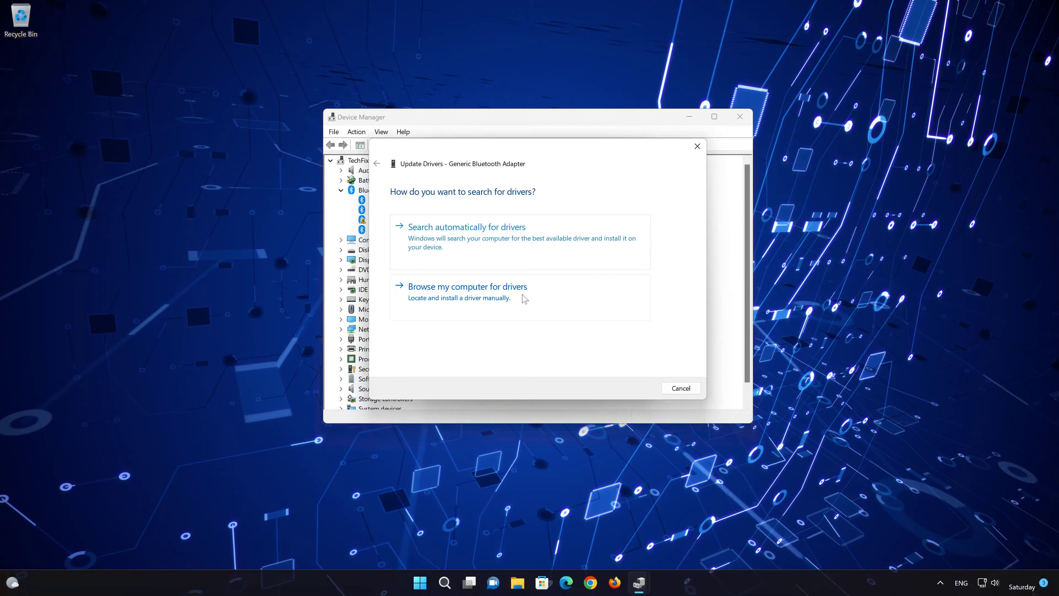
left_click(533, 295)
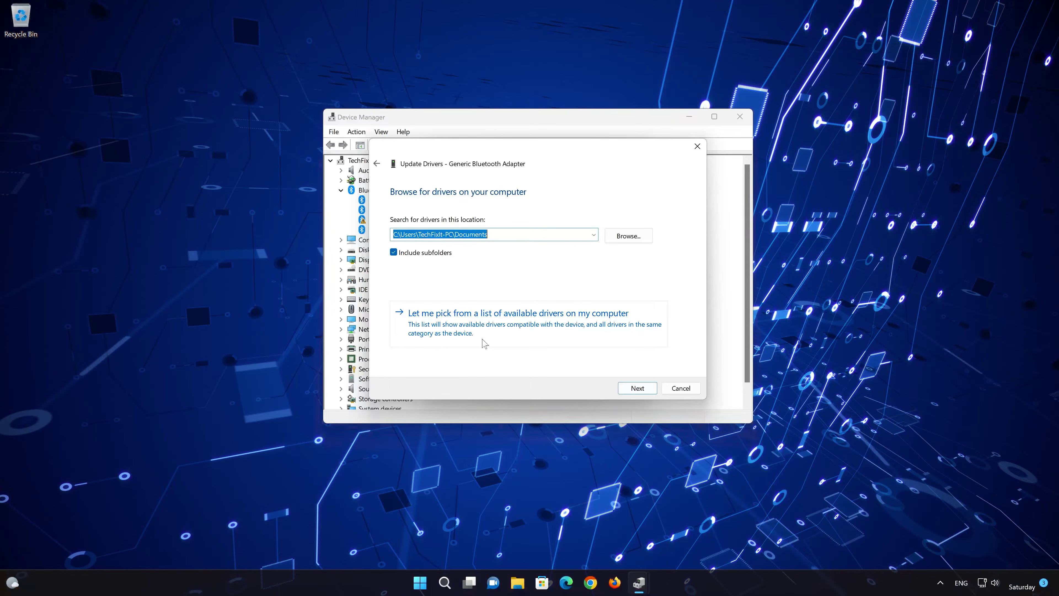
left_click(492, 325)
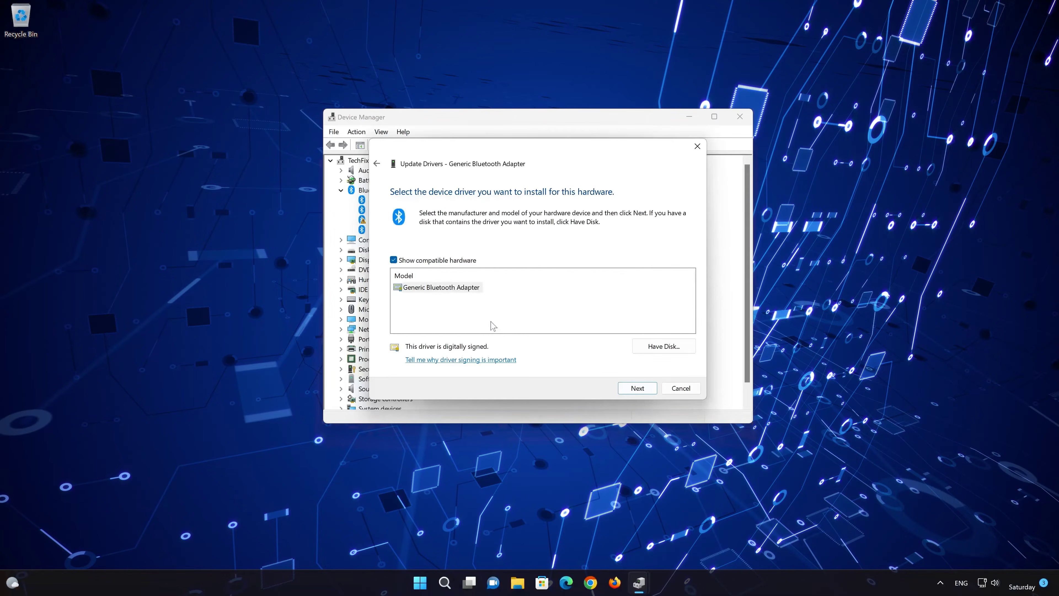
left_click(470, 291)
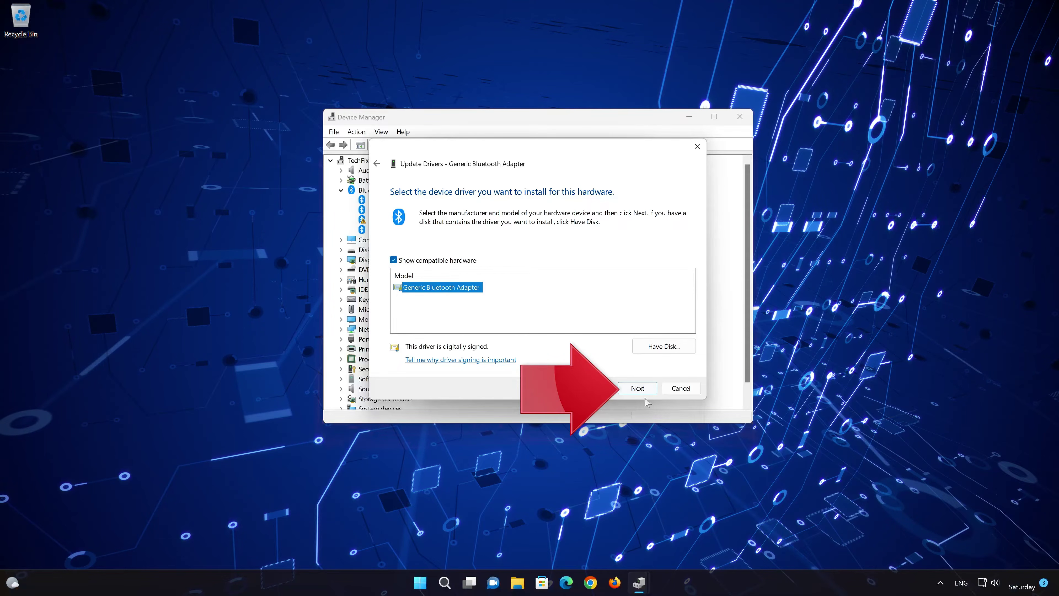
left_click(637, 389)
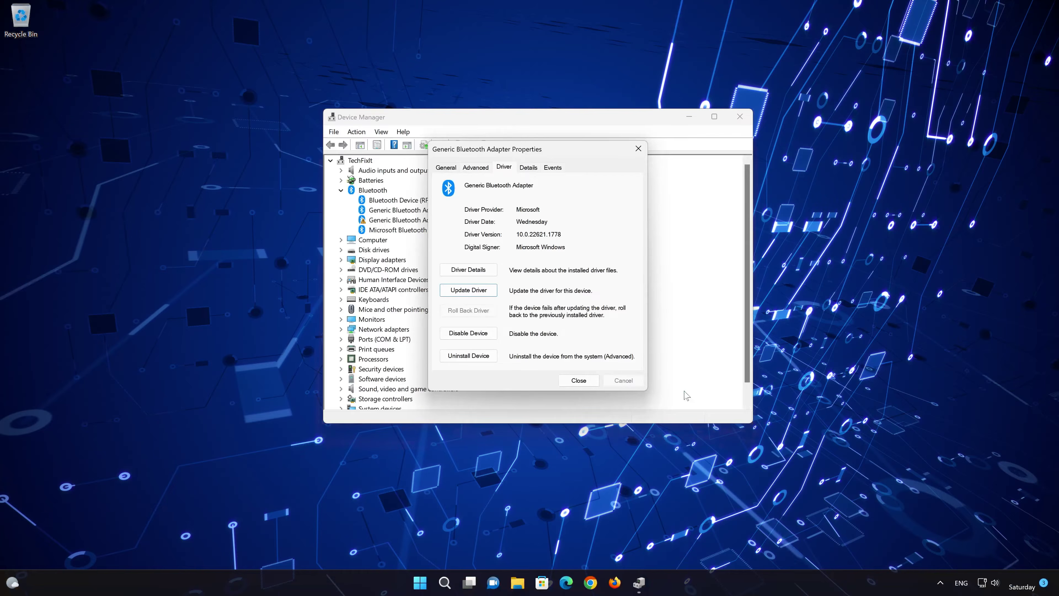
left_click(579, 381)
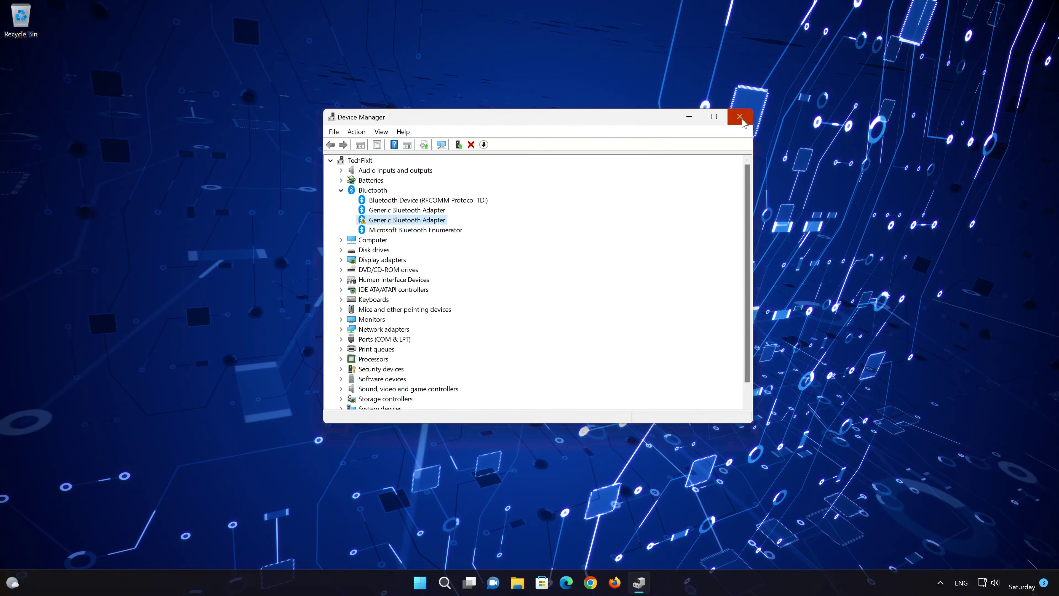
Step: Close Device Manager and restart the computer
left_click(742, 121)
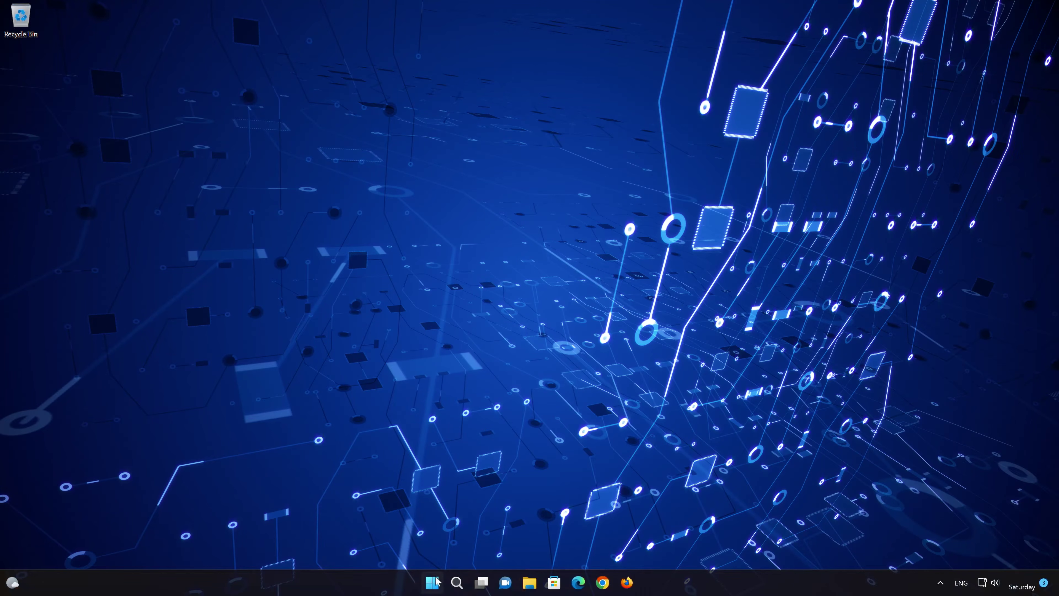
left_click(432, 581)
left_click(665, 545)
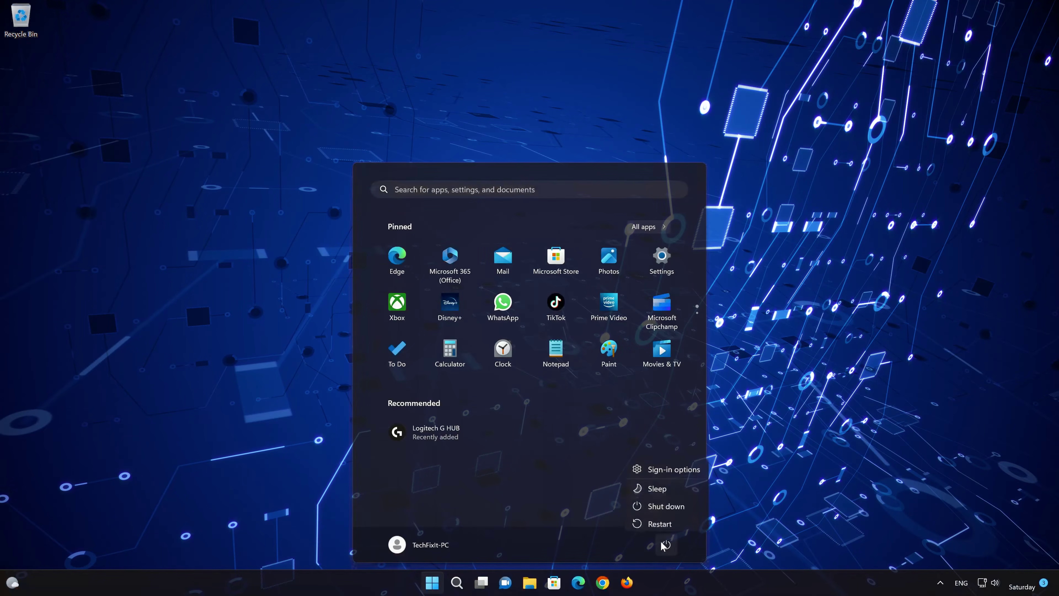
left_click(658, 521)
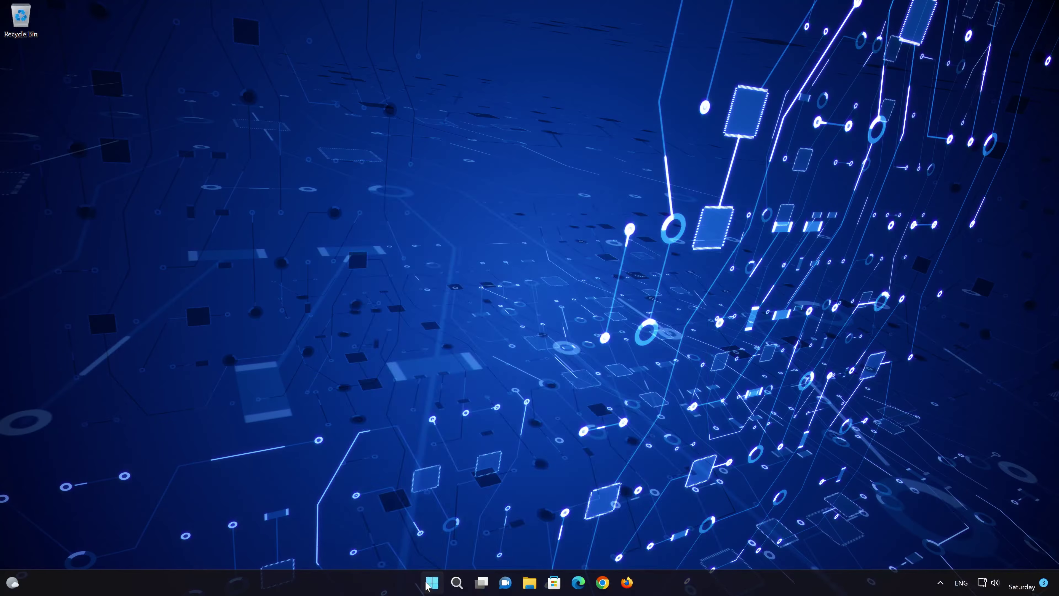
Step: Reopen Device Manager through a search for "device manager" and bring its window to the middle of the desktop
left_click(431, 583)
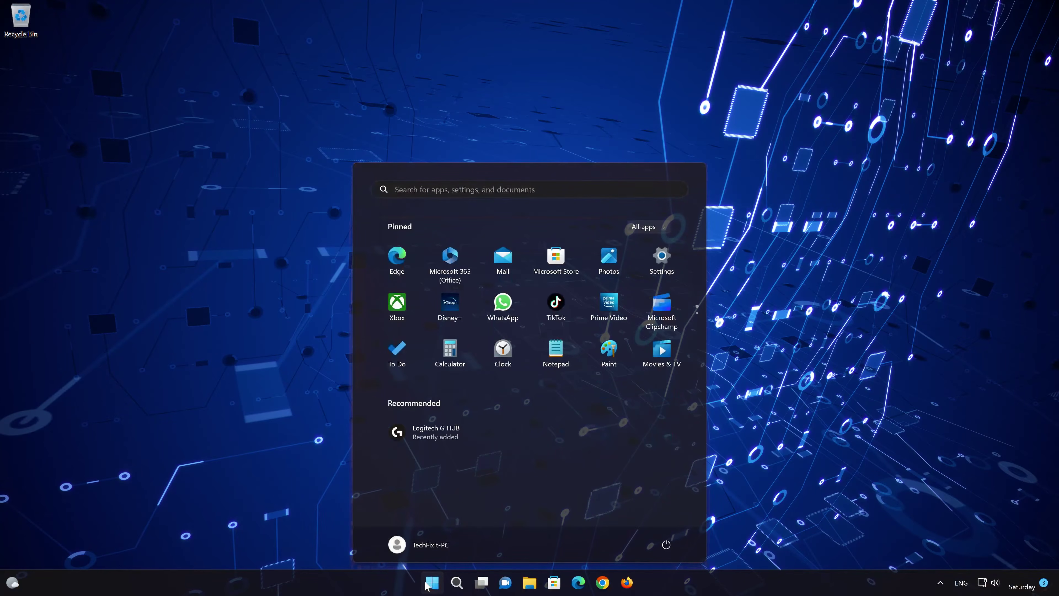
type("device manager")
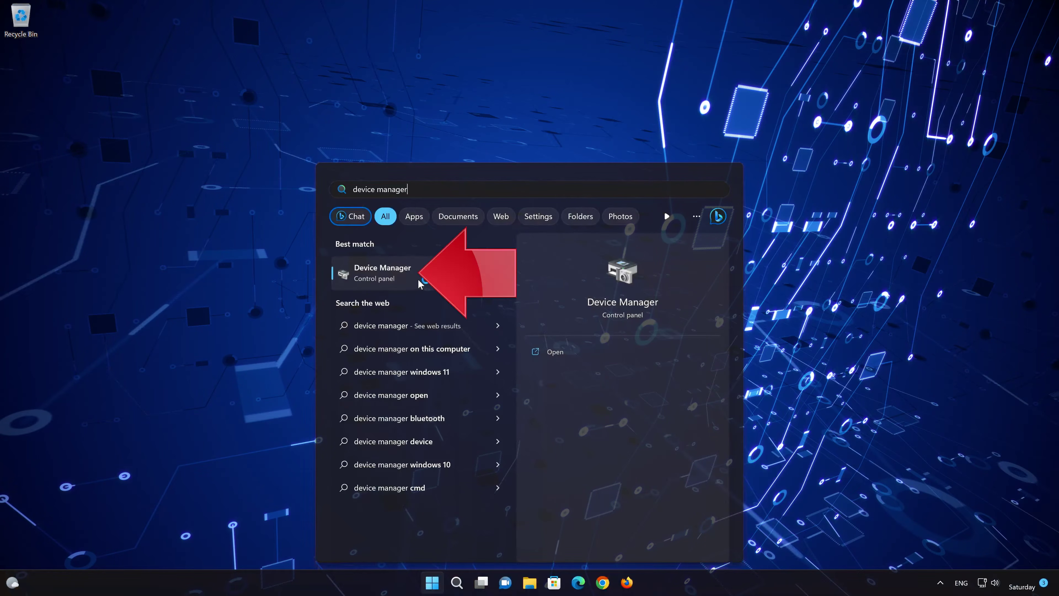
left_click(402, 272)
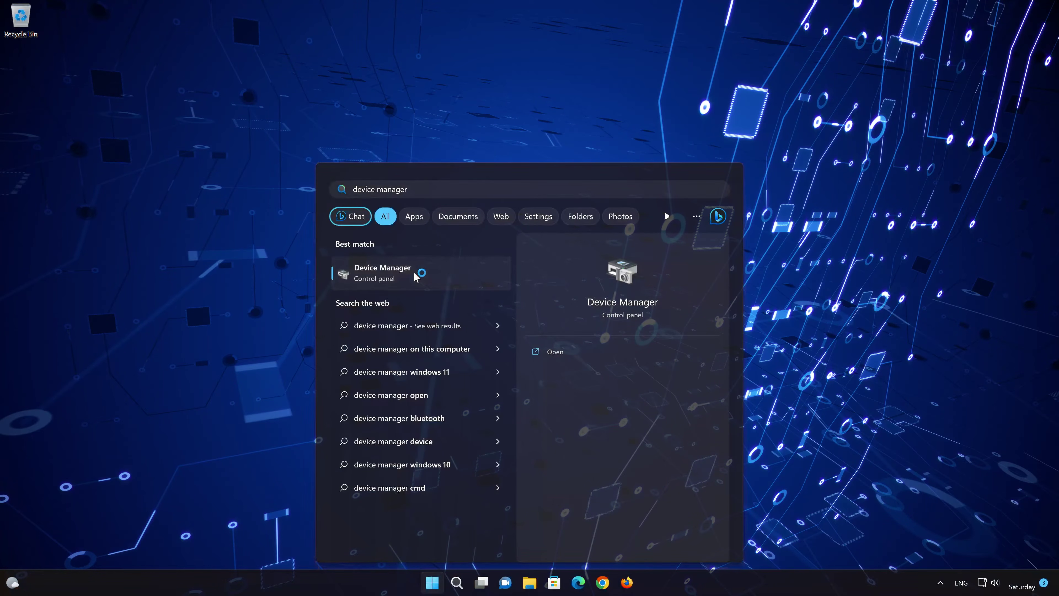
left_click(414, 272)
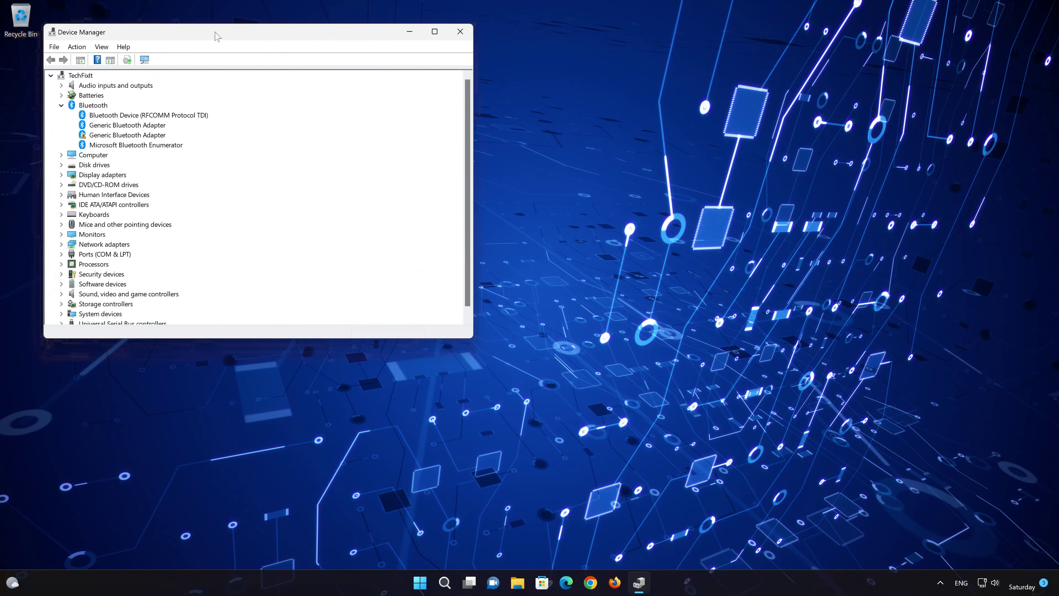
left_click_drag(213, 33, 542, 134)
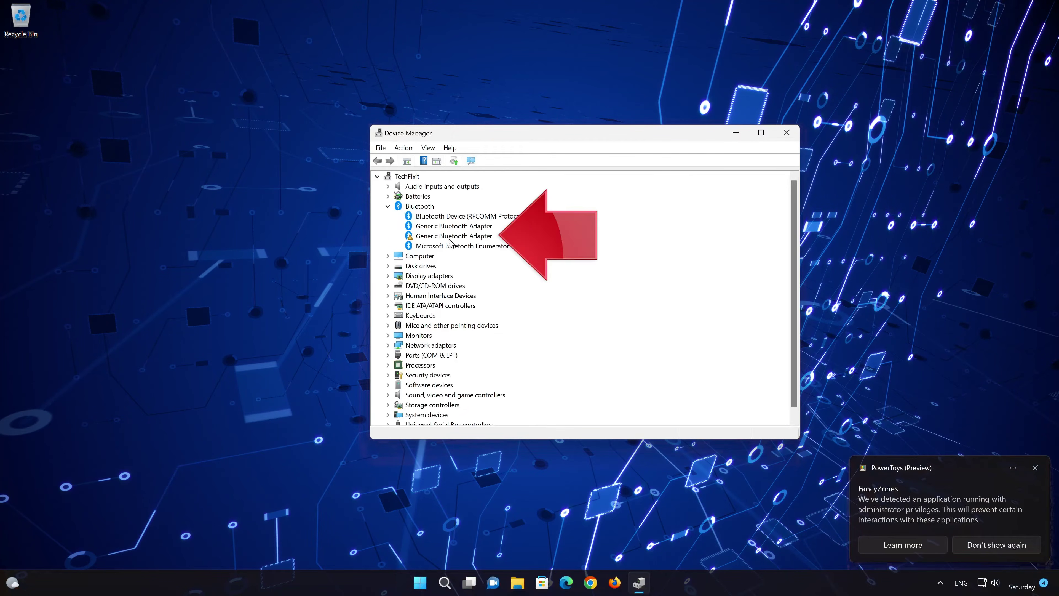
Step: Uninstall the Generic Bluetooth Adapter marked with a warning sign from the Bluetooth category
left_click(459, 236)
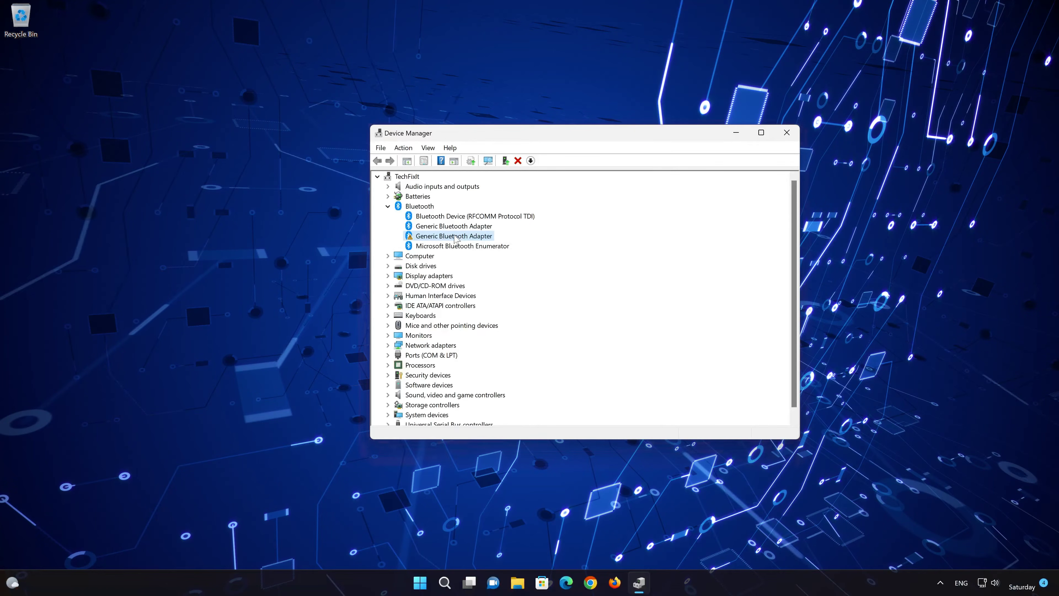
right_click(454, 237)
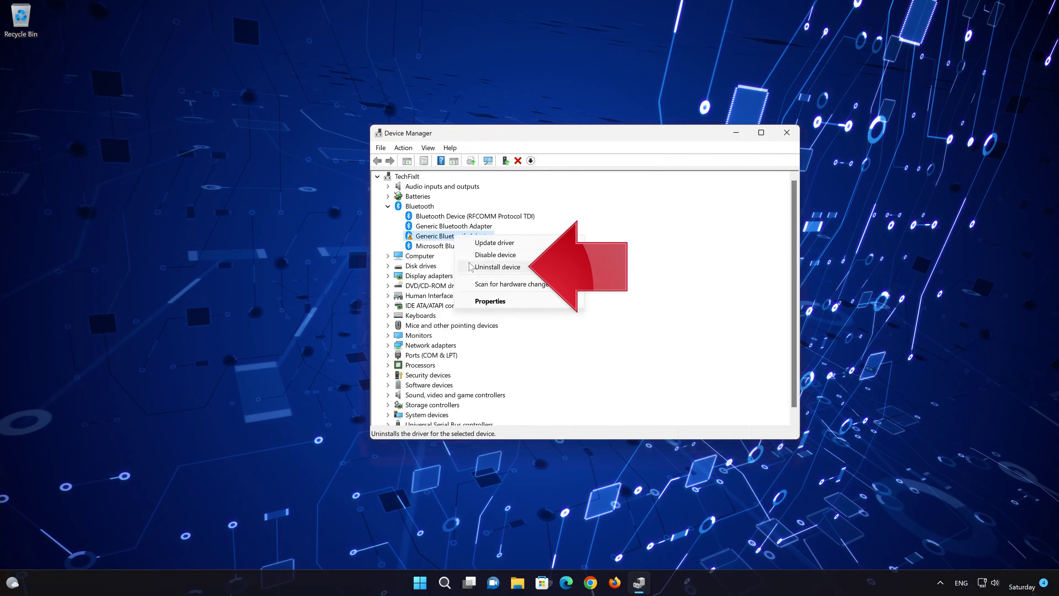
left_click(497, 268)
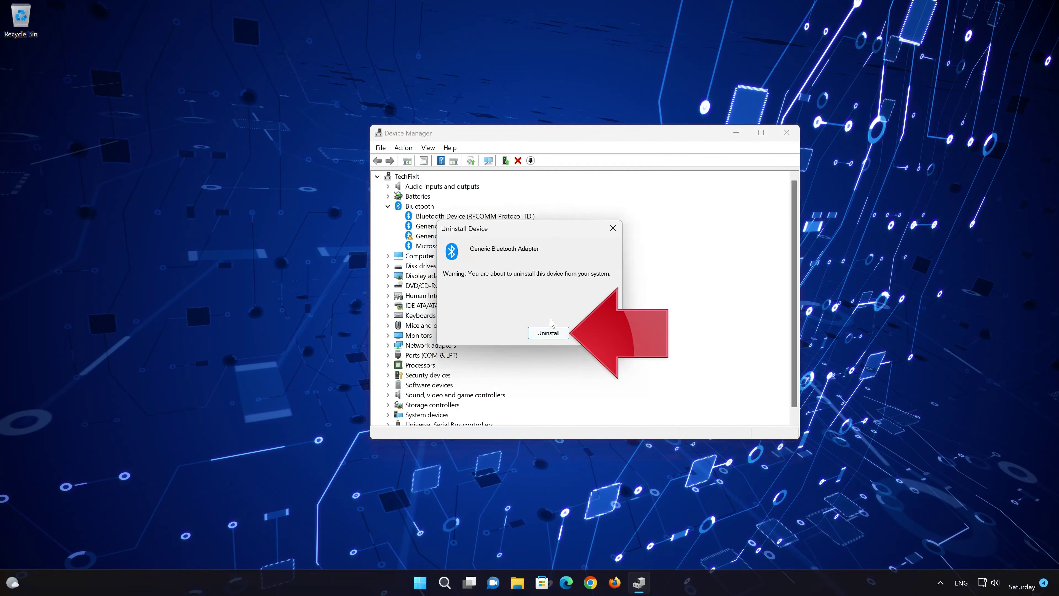
left_click(552, 336)
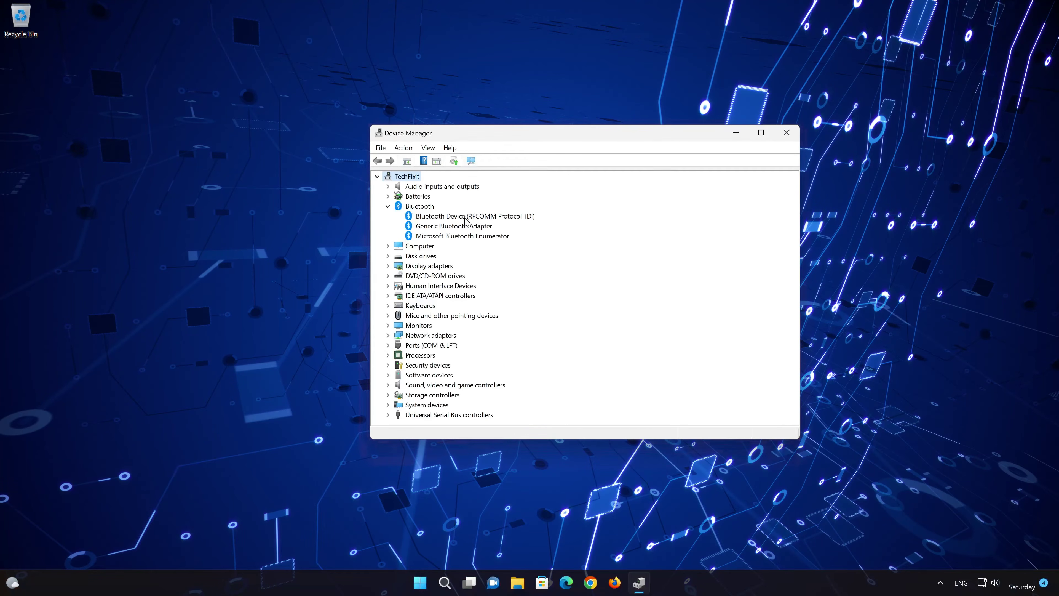
Step: Uninstall all remaining Bluetooth devices: the RFCOMM Protocol TDI device, the Microsoft Bluetooth Enumerator and the other Generic Bluetooth Adapter
right_click(465, 217)
left_click(510, 250)
left_click(557, 334)
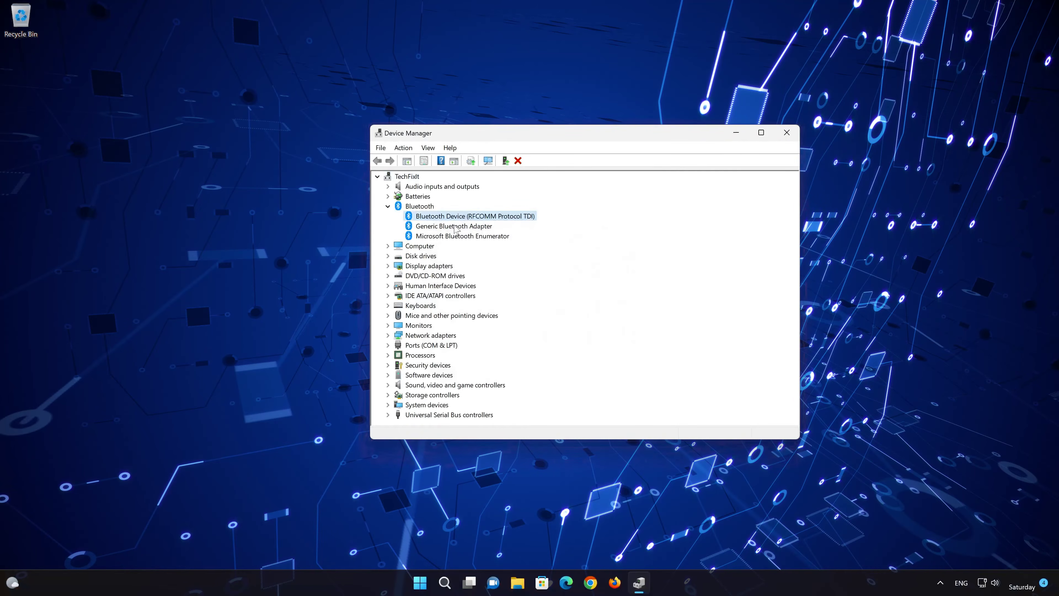
right_click(467, 225)
left_click(509, 260)
left_click(546, 332)
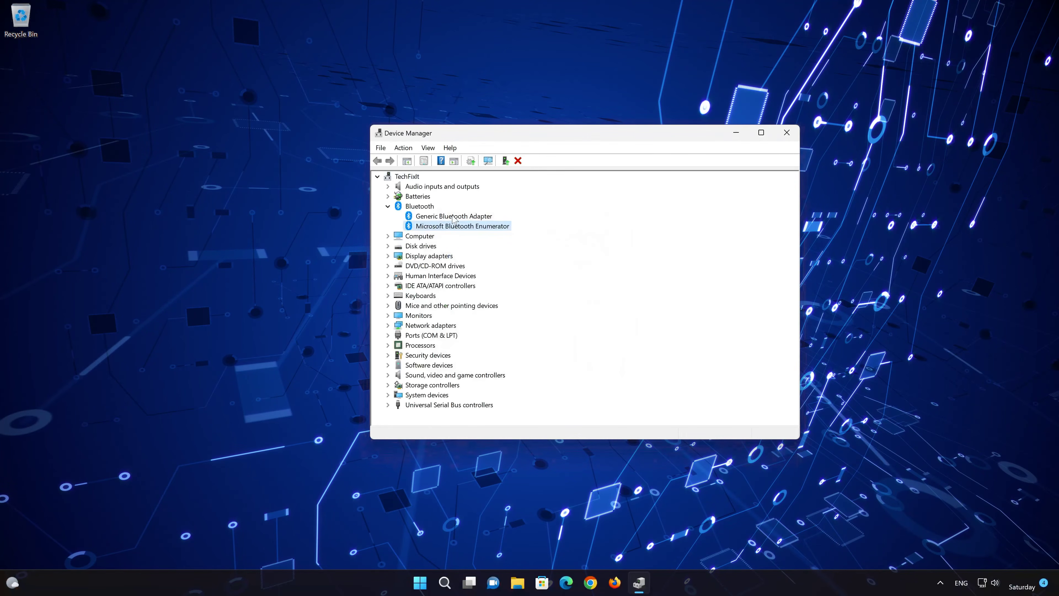
right_click(453, 217)
left_click(508, 248)
left_click(538, 333)
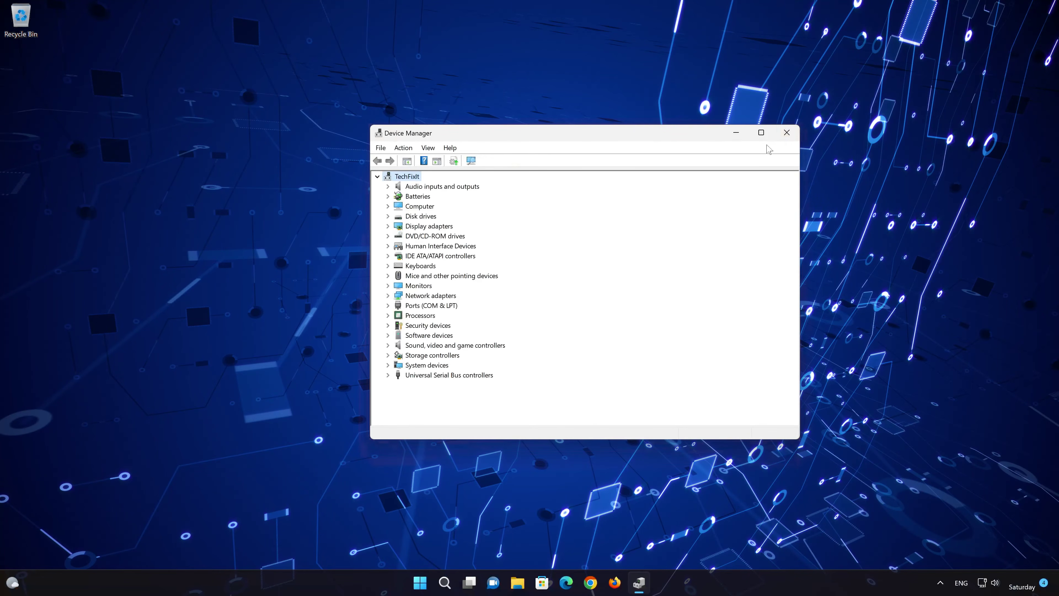
Step: Close Device Manager and restart the computer to complete the Bluetooth device removal
left_click(787, 133)
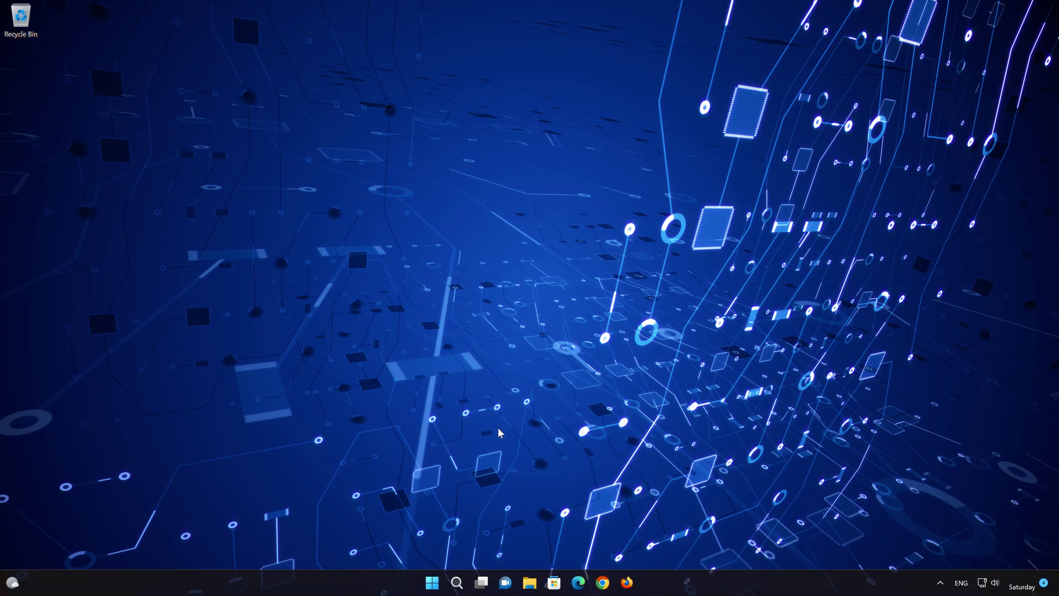
key("super")
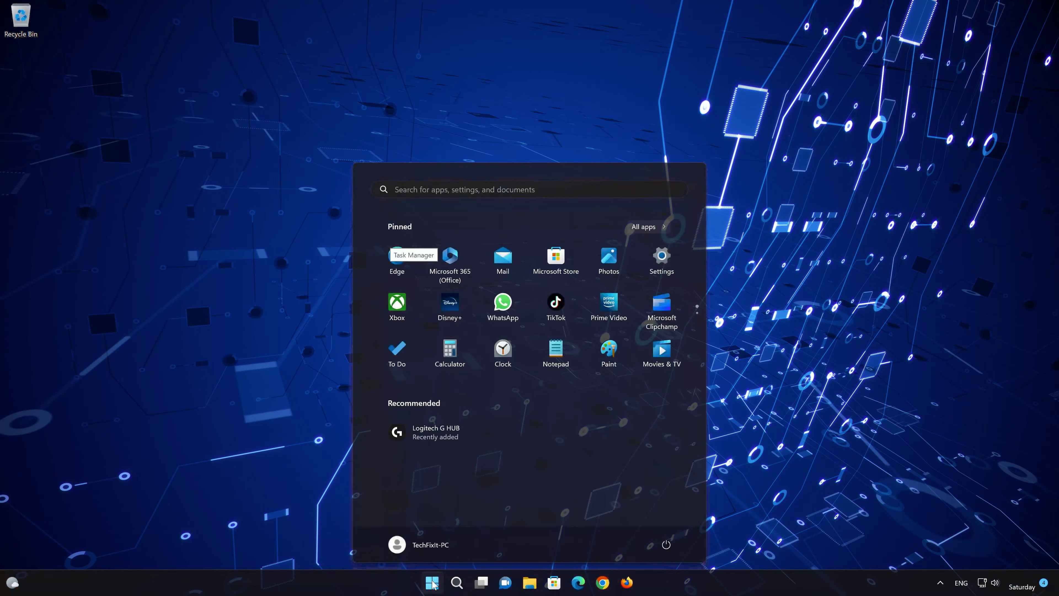
left_click(665, 545)
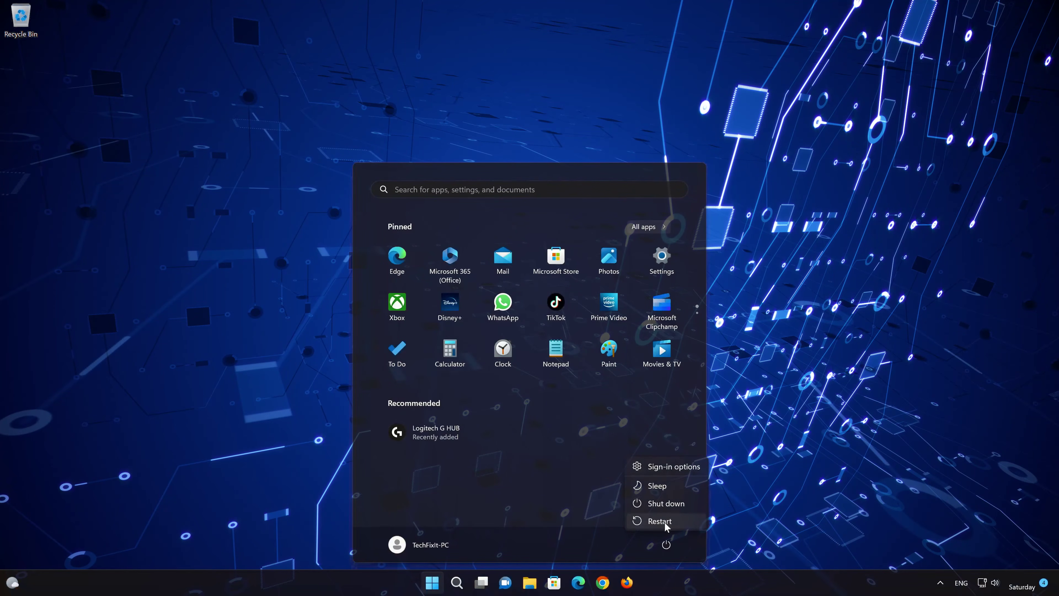
left_click(659, 522)
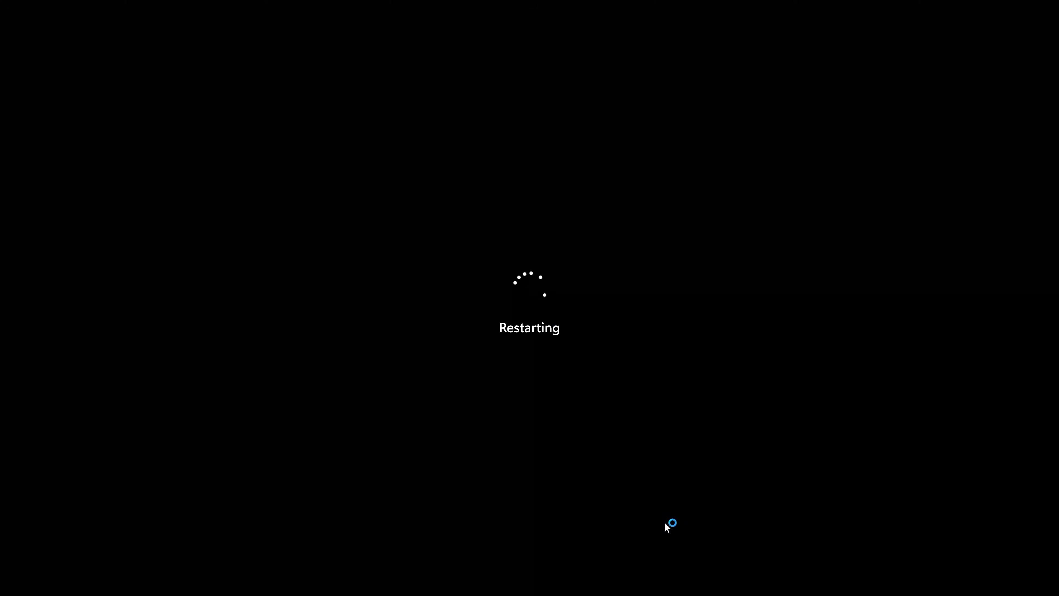